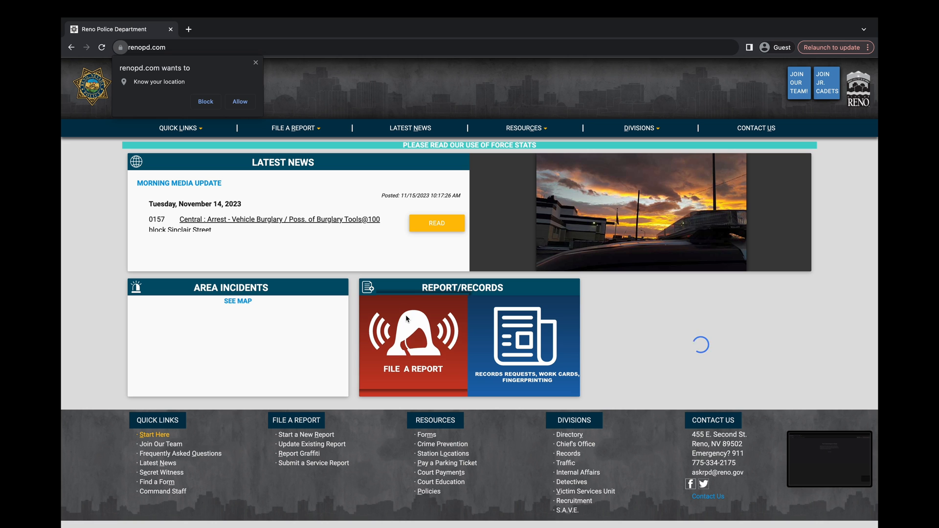
- Open the FILE A REPORT page from the Reno Police Department homepage
left_click(421, 344)
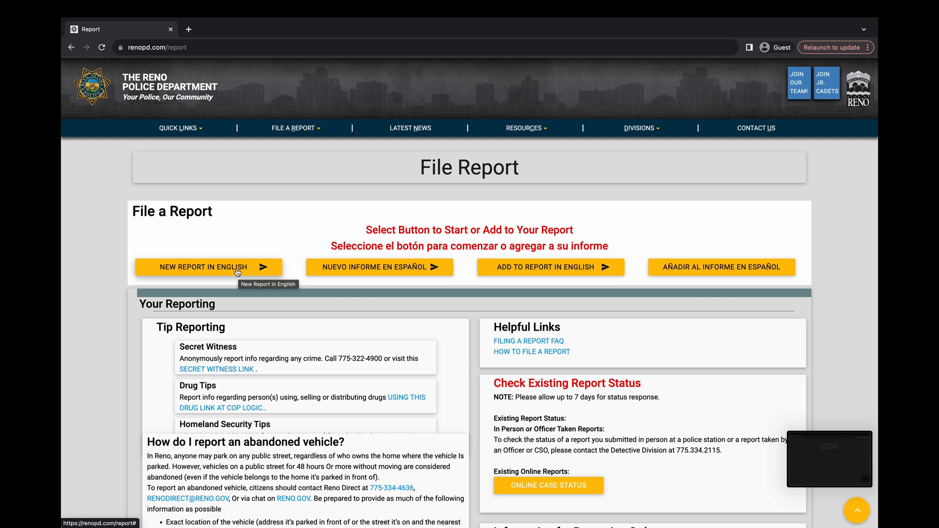
- Start a new report in English
left_click(238, 272)
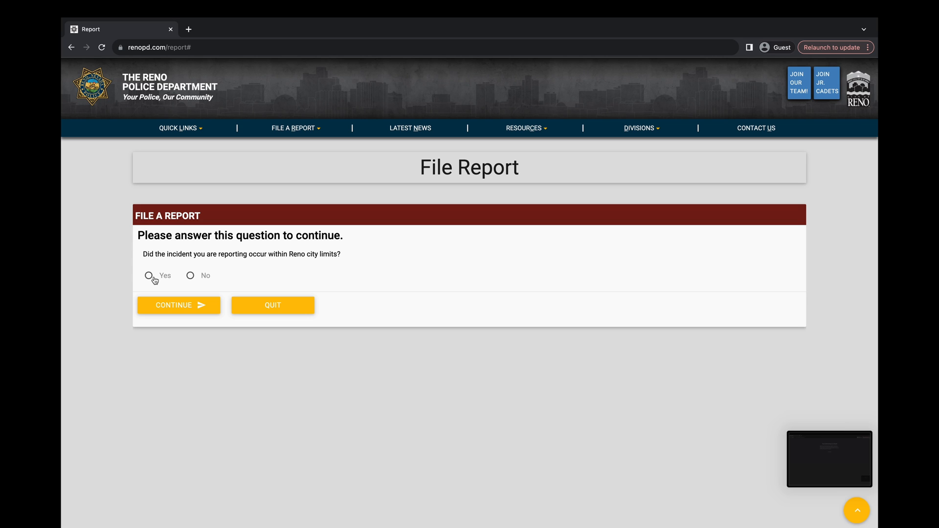
- Answer Yes to within Reno city limits and No to the listed special situations
left_click(151, 277)
left_click(178, 306)
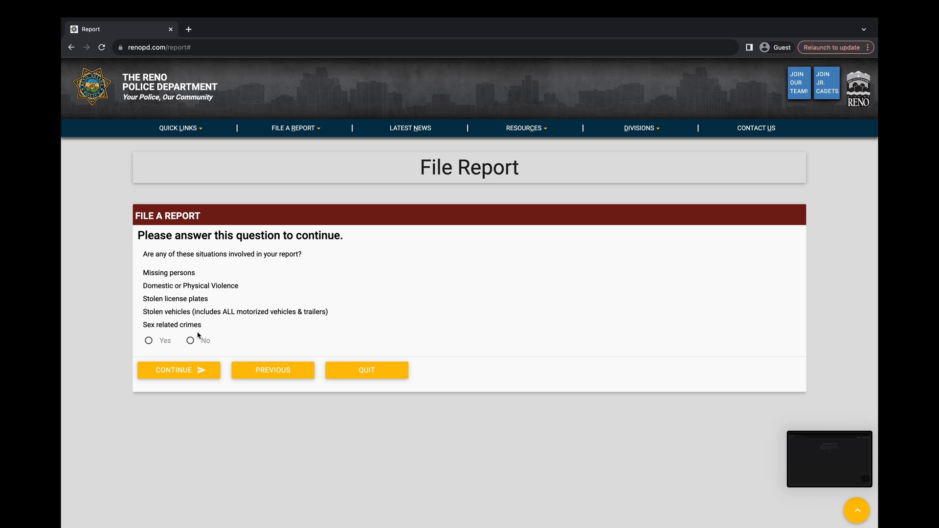
left_click(190, 342)
- Choose Theft from the report types and begin the Theft report
left_click(173, 374)
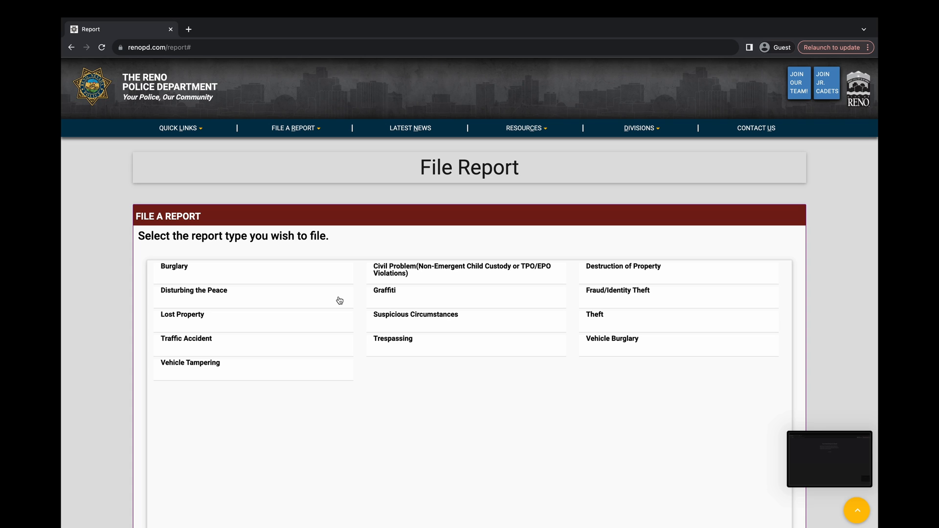
left_click(612, 318)
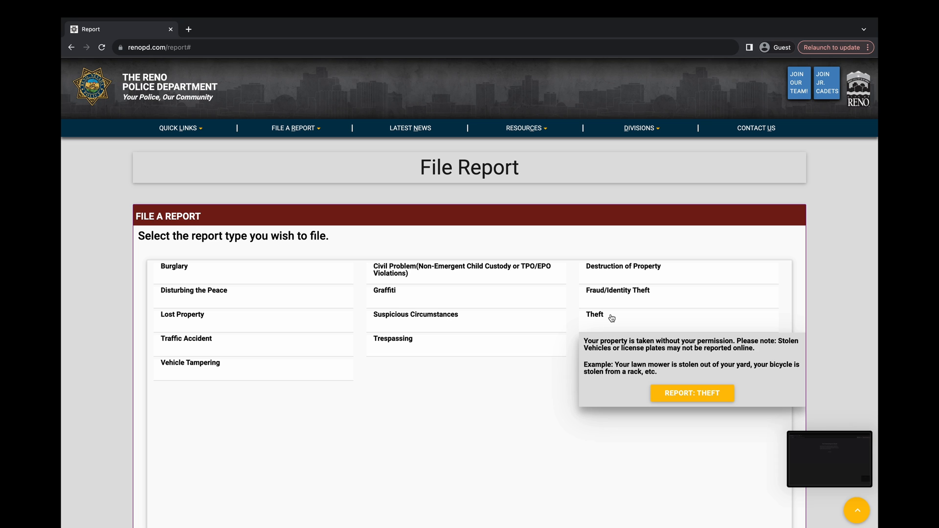
left_click(674, 395)
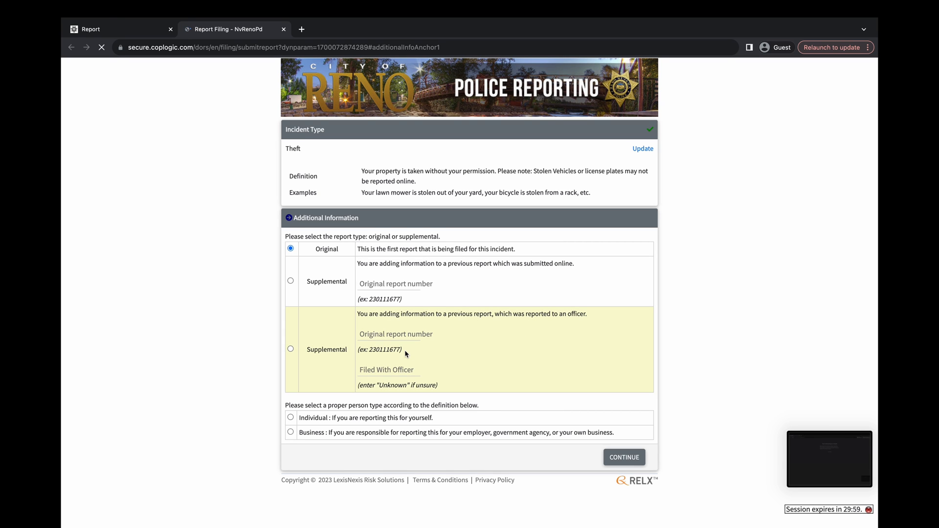
- File as an Individual reporting for yourself and continue to personal details
left_click(291, 419)
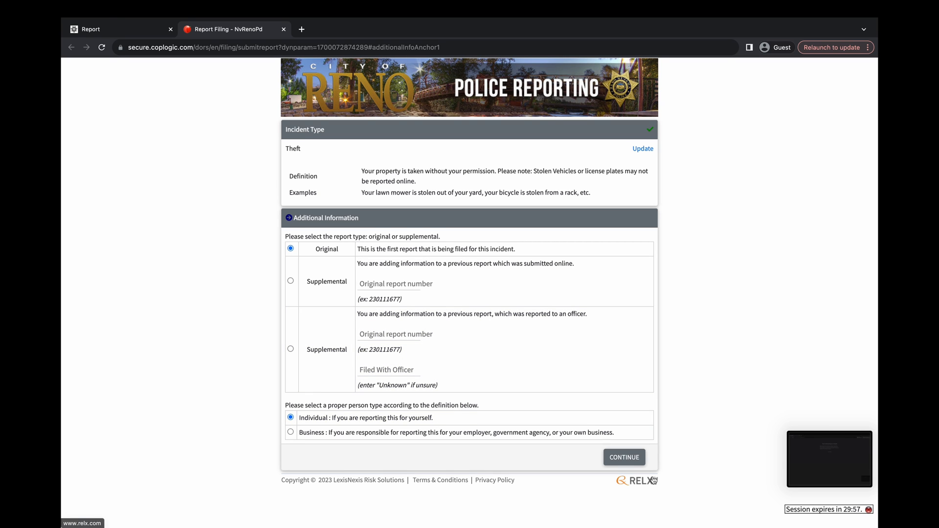
left_click(635, 464)
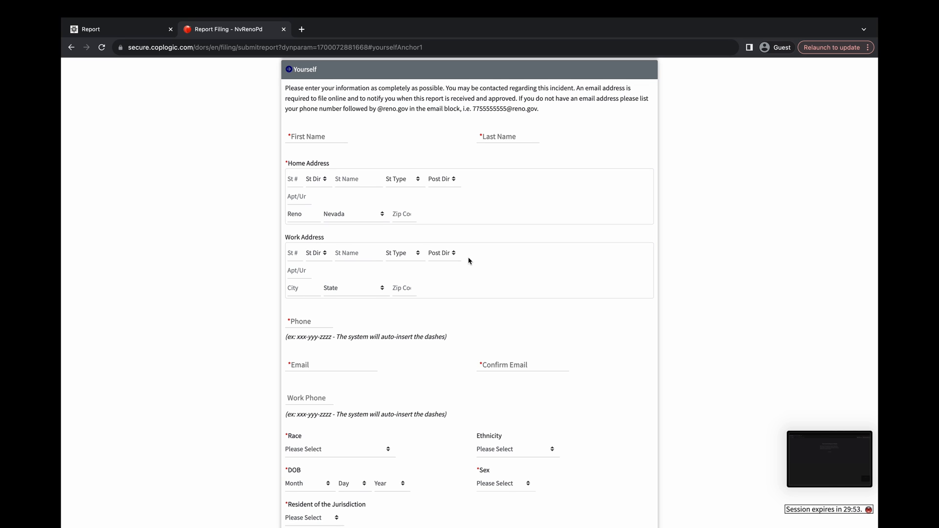
- Enter the reporter's first and last name and home street address
left_click(317, 139)
type("Vincint")
key("Tab")
type("J")
key("Tab")
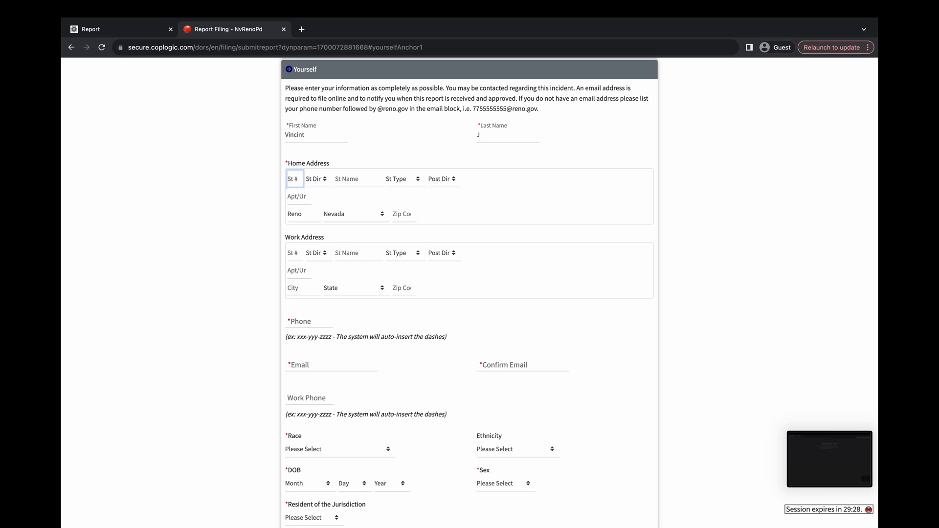
type("1")
key("Tab")
key("Tab")
type("Reno")
key("Tab")
key("Tab")
key("Tab")
key("Tab")
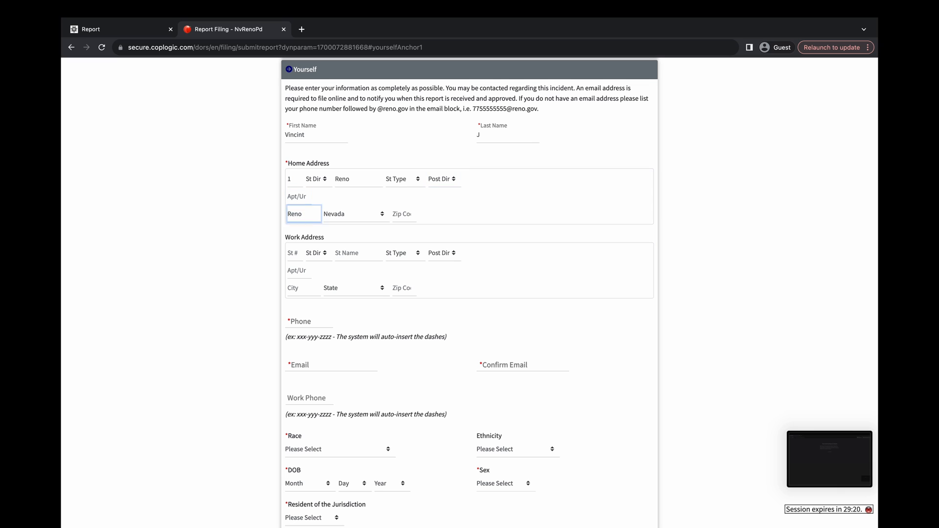
key("Tab")
key("Tab")
key("Tab")
left_click(352, 180)
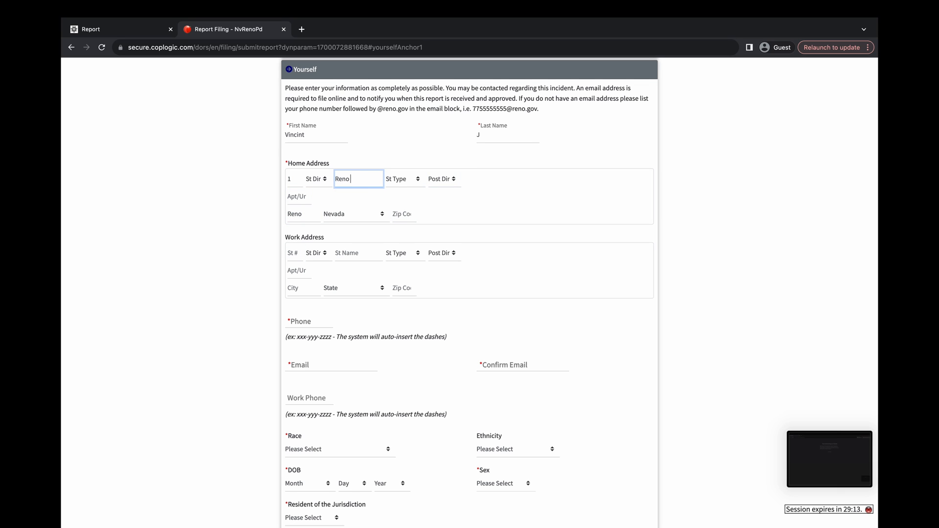
type("Area")
key("Tab")
key("Tab")
key("Tab")
key("Tab")
- Fill in the reporter's phone number and e-mail address, correcting typos
left_click(322, 313)
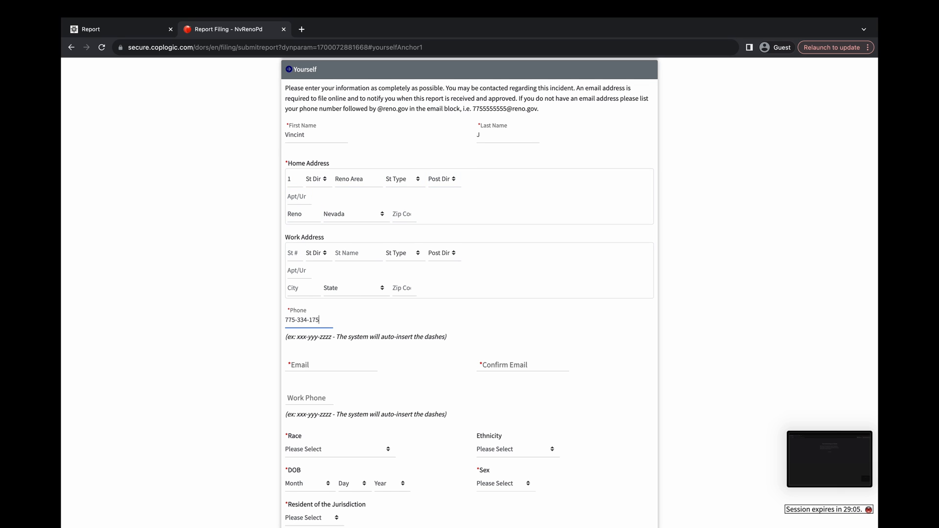
left_click(313, 359)
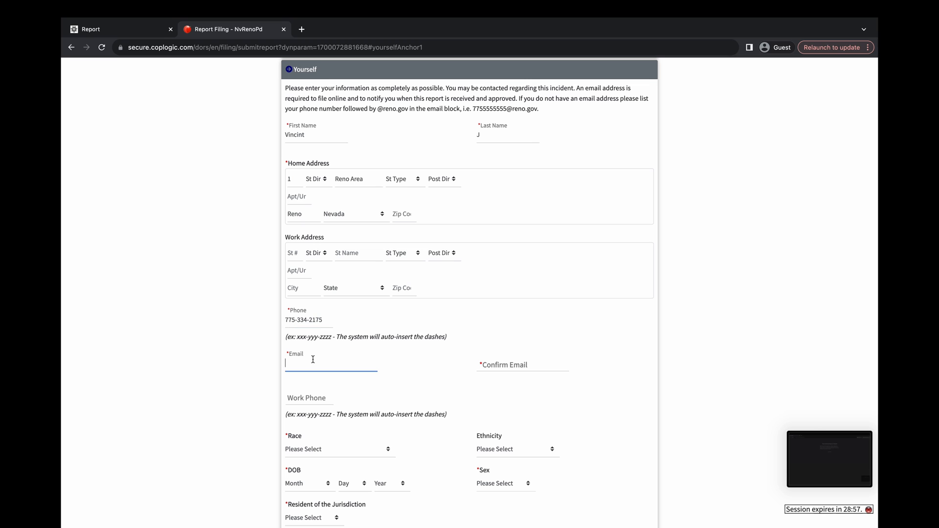
type("reno.gov")
key("Tab")
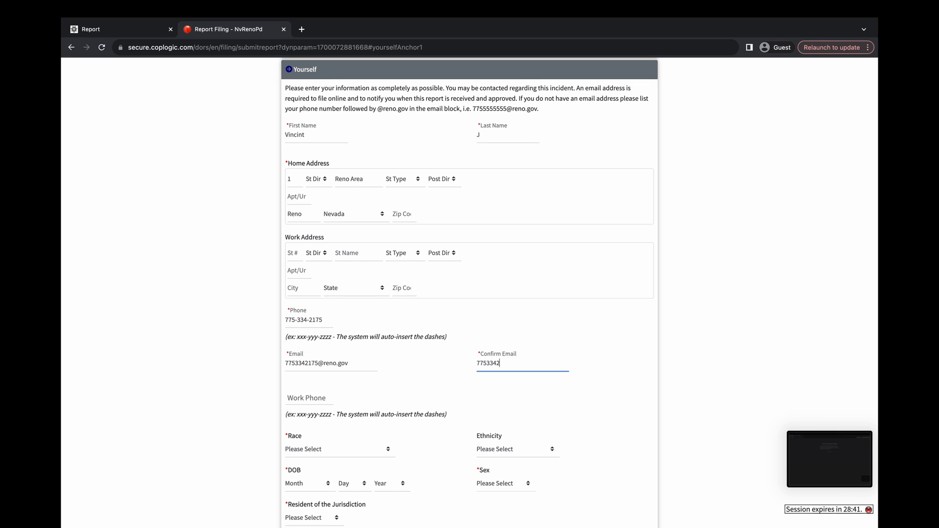
key("Tab")
scroll(300, 383, "down", 1)
left_click(305, 398)
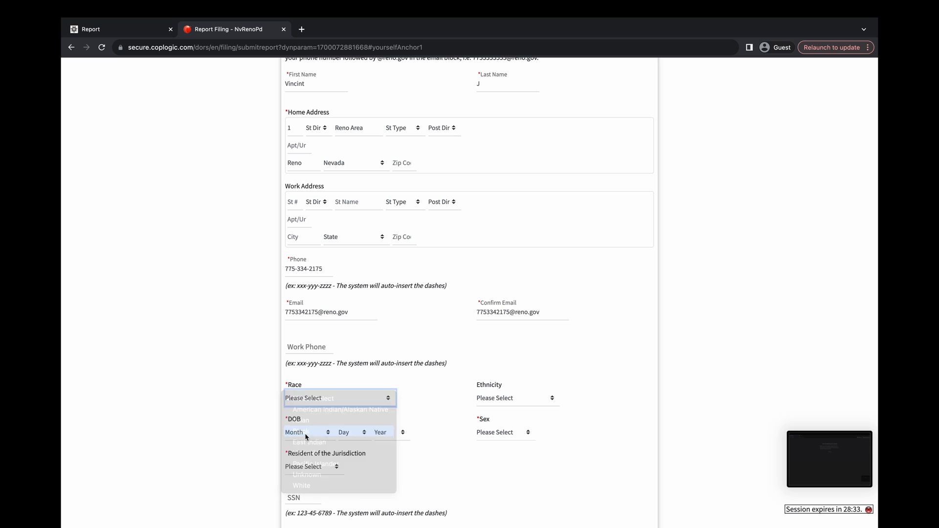
left_click(306, 435)
left_click(308, 434)
left_click(308, 466)
left_click(351, 433)
left_click(351, 465)
left_click(386, 433)
scroll(393, 493, "down", 6)
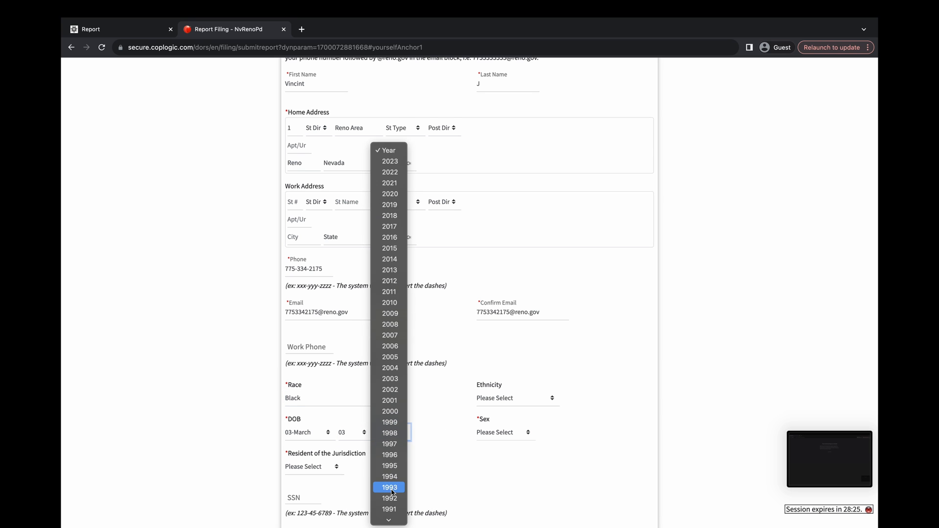
left_click(392, 491)
scroll(498, 395, "down", 1)
left_click(500, 377)
left_click(498, 398)
left_click(305, 410)
left_click(305, 432)
scroll(352, 455, "down", 1)
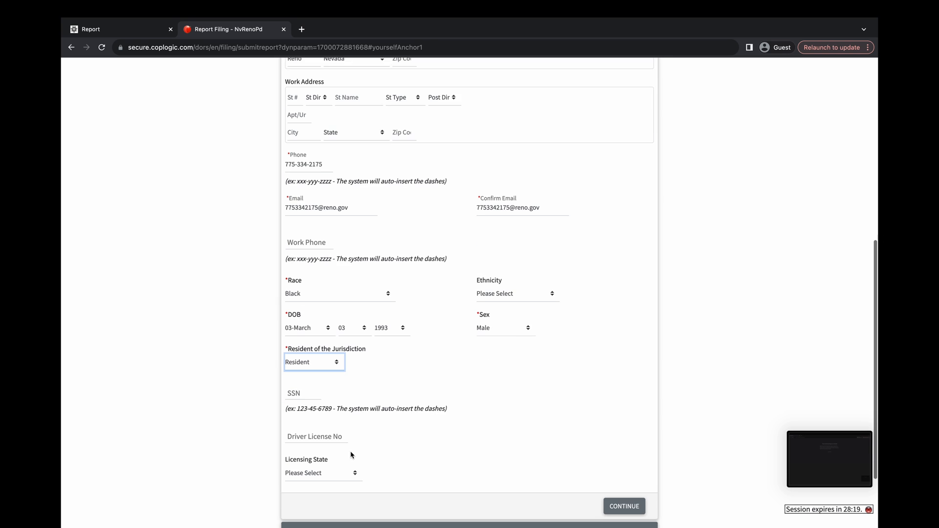
- Add the missing home zip code after the first submit attempt
left_click(635, 496)
left_click(398, 212)
type("89501")
scroll(401, 215, "down", 4)
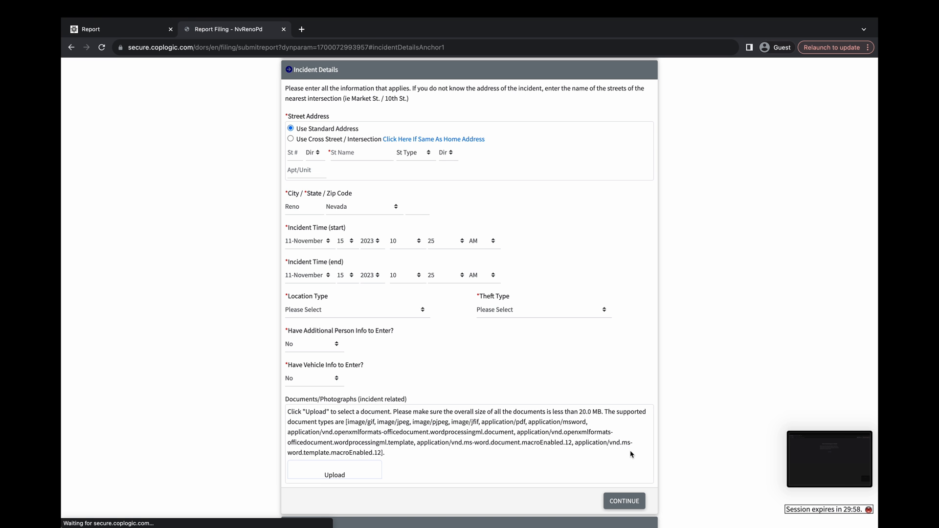
scroll(631, 454, "down", 1)
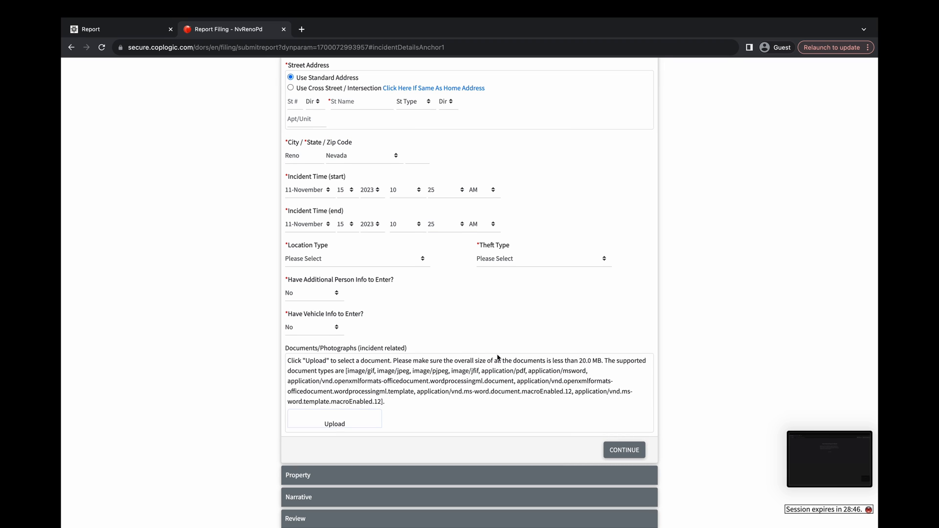
scroll(368, 124, "up", 1)
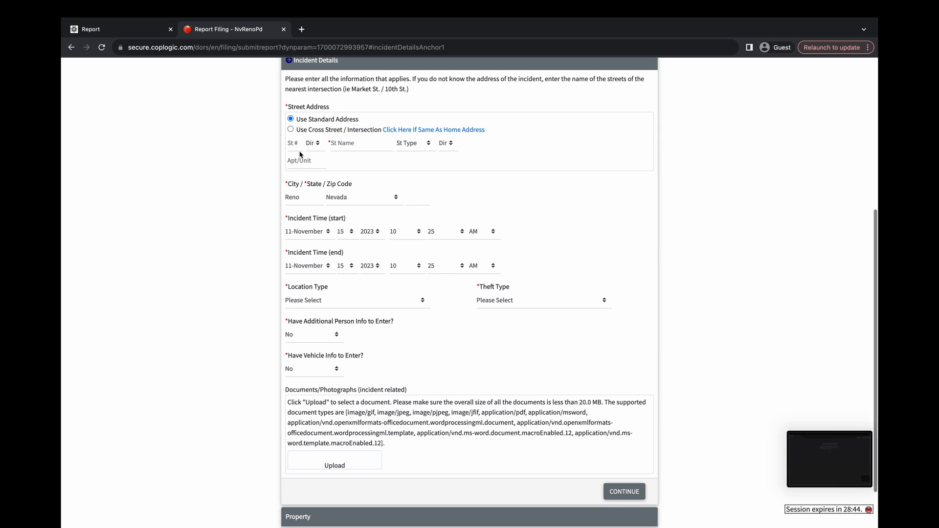
left_click(297, 147)
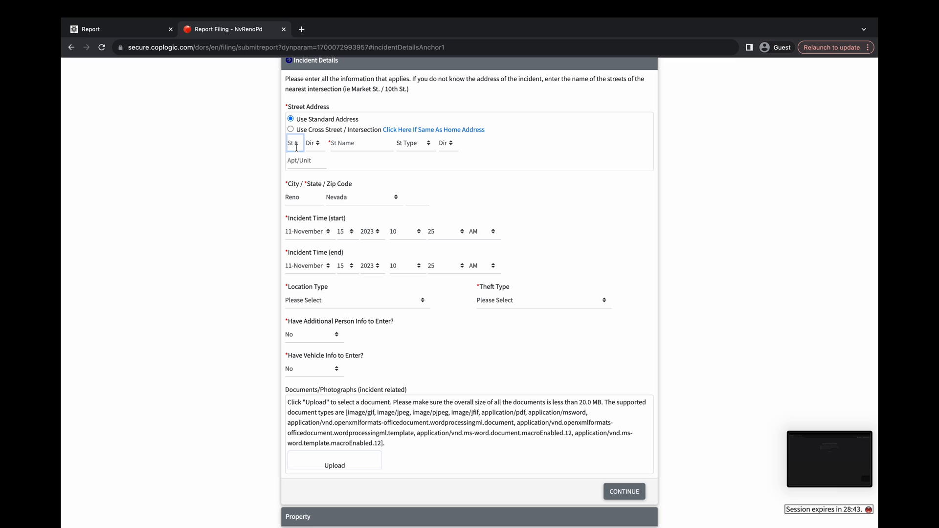
key("Tab")
key("Tab")
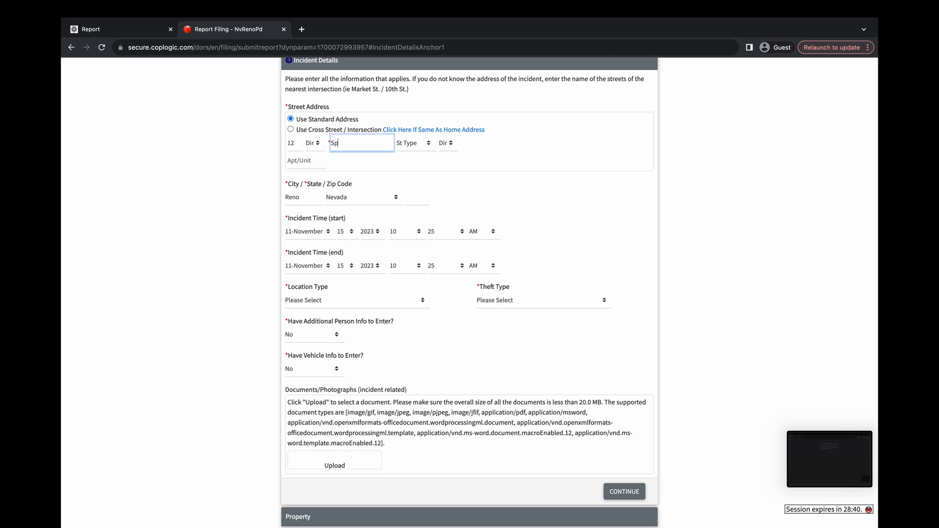
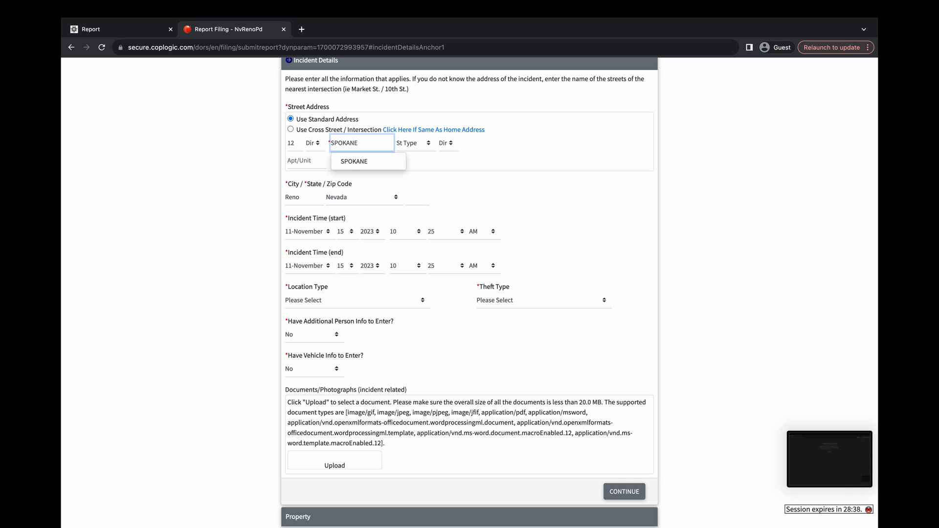
left_click(351, 162)
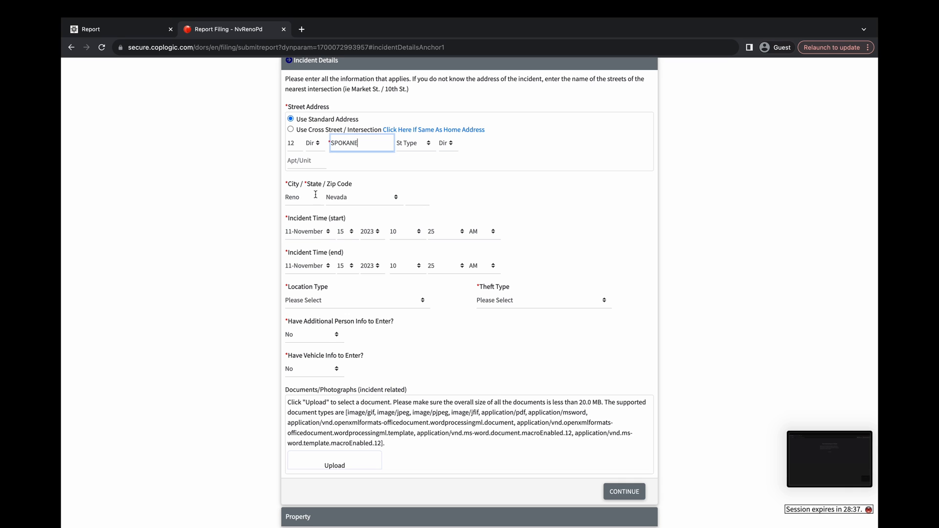
- Set the incident start minute to 13 and end minute to 15
scroll(369, 209, "down", 1)
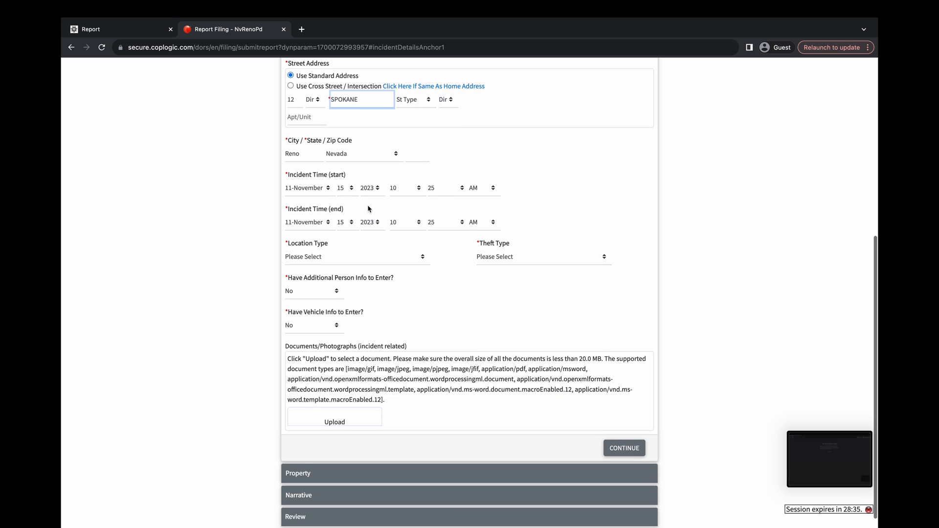
scroll(369, 209, "down", 1)
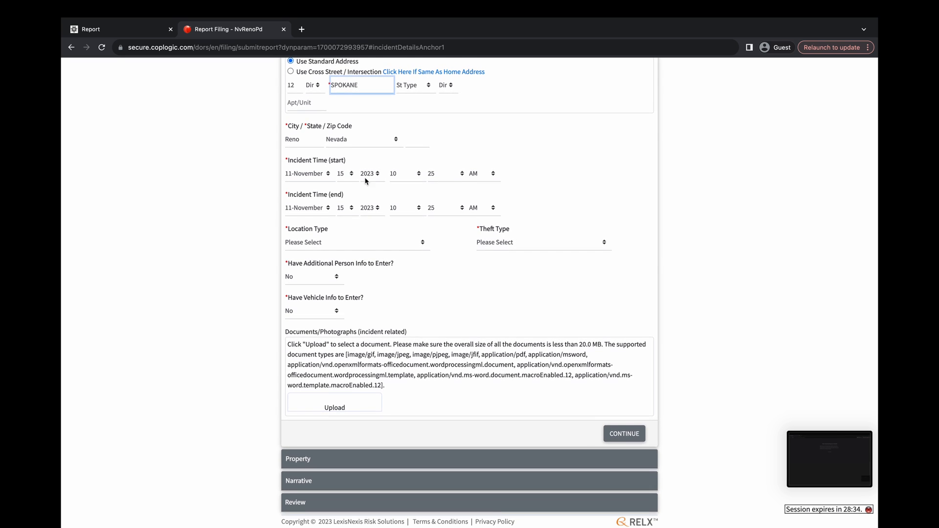
left_click(429, 176)
left_click(431, 177)
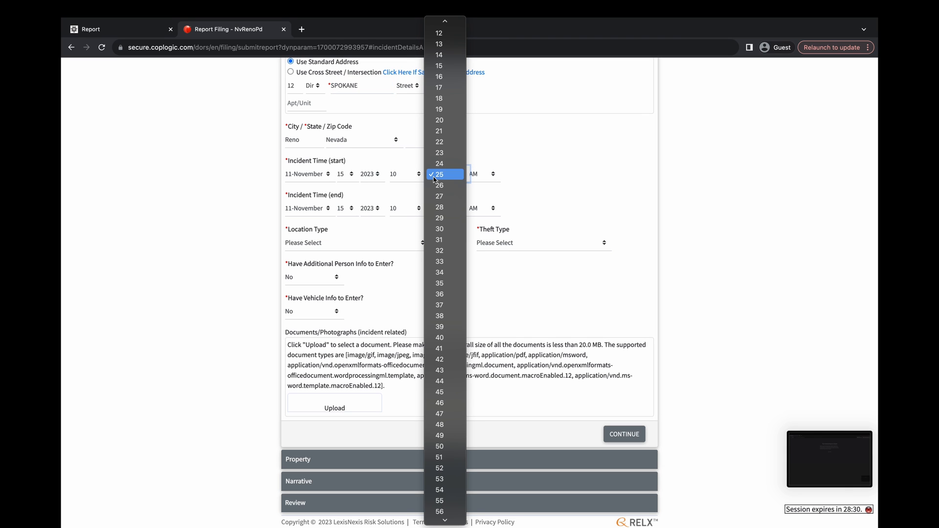
left_click(443, 43)
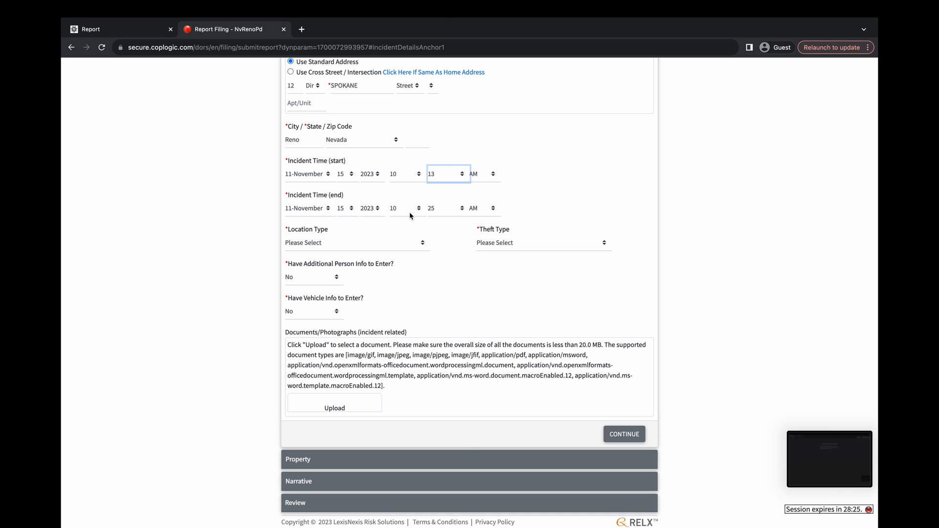
left_click(442, 210)
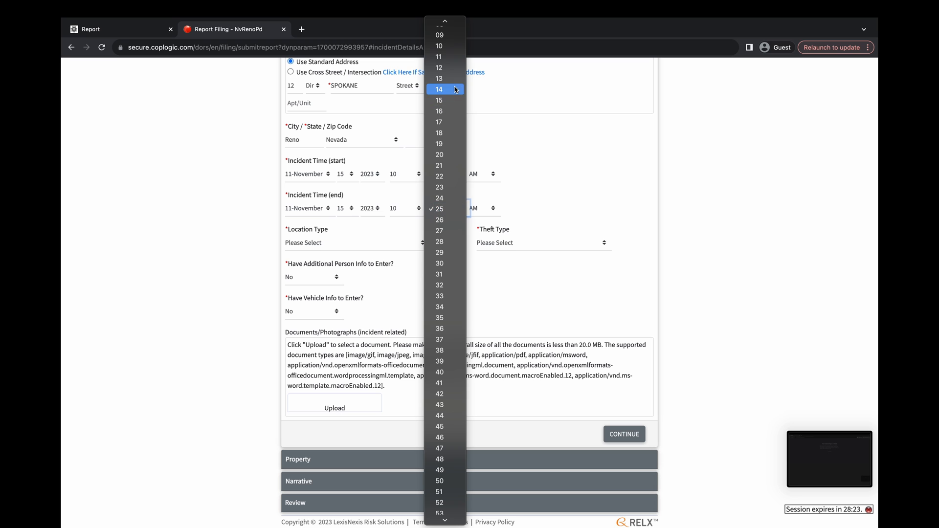
left_click(454, 103)
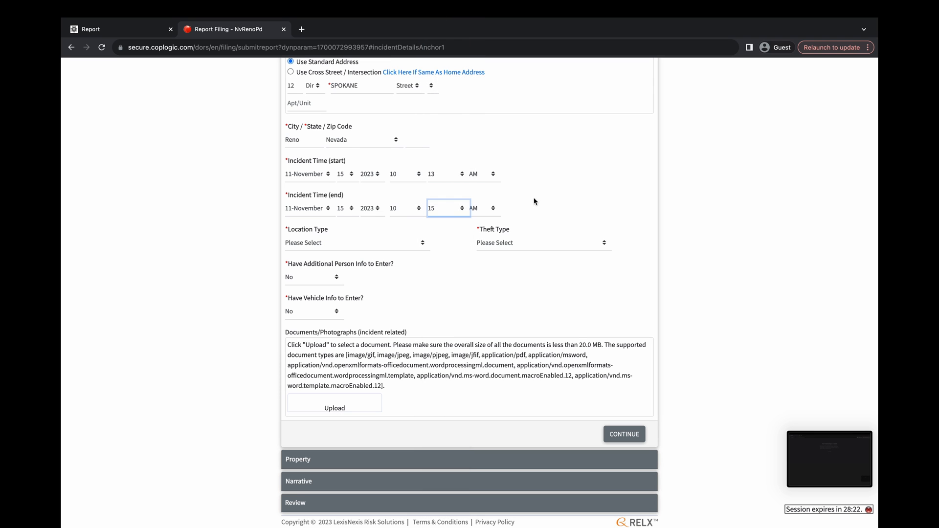
- Set Location Type to BAR, NIGHT CLUB and Theft Type to Bicycle
left_click(377, 248)
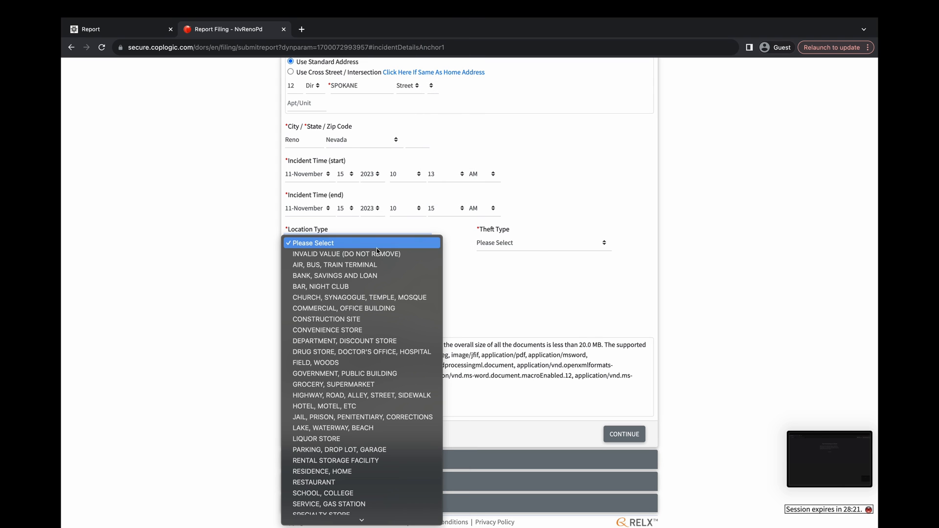
left_click(351, 287)
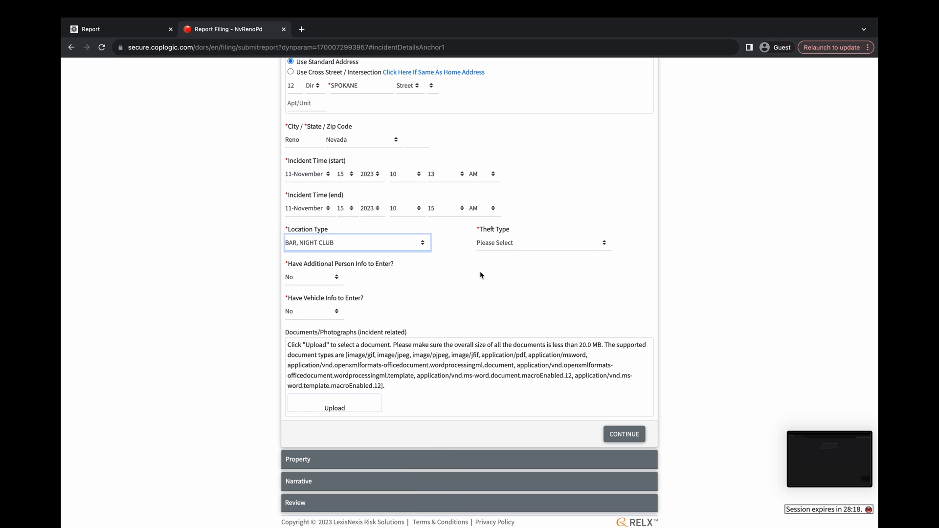
left_click(508, 245)
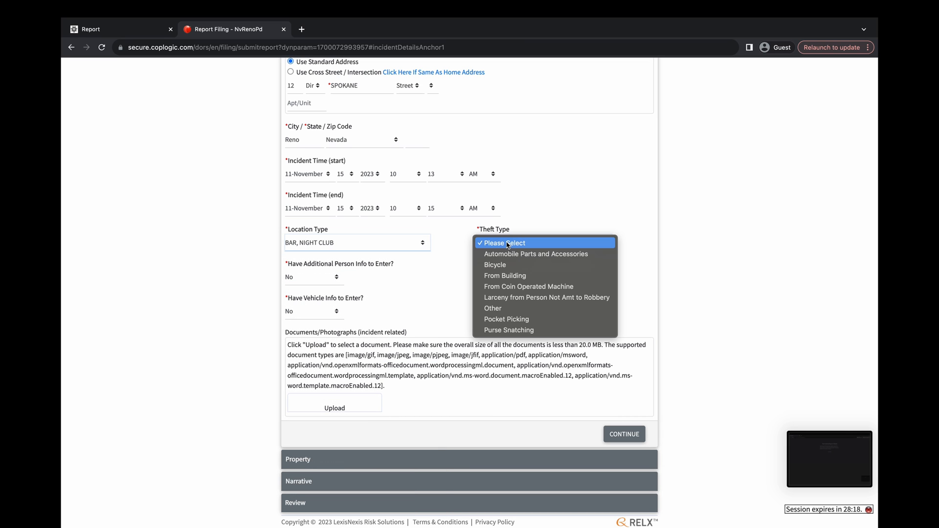
left_click(507, 270)
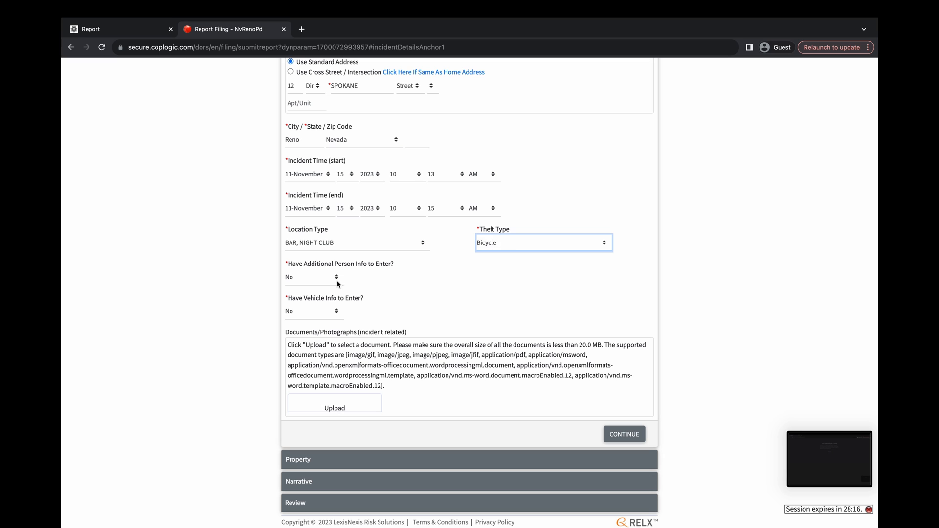
- Answer Yes to additional person info and vehicle info, then submit incident details
left_click(320, 281)
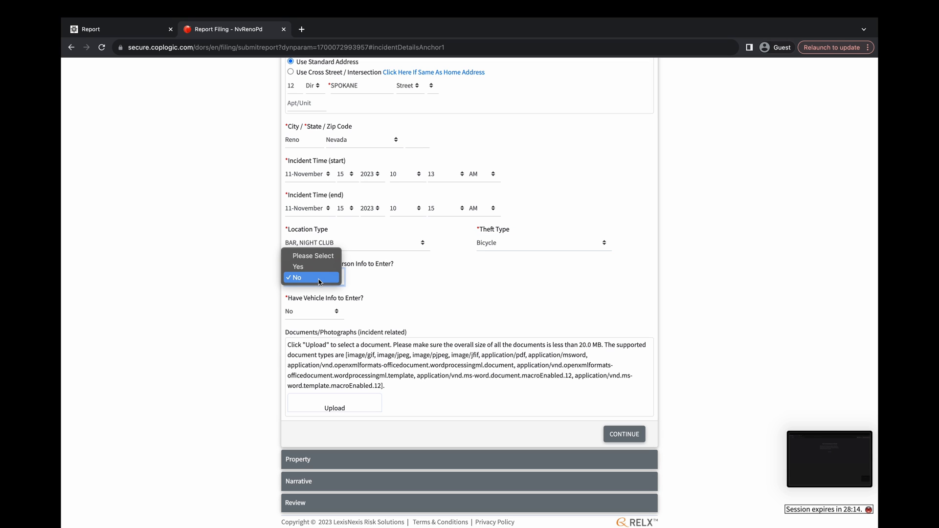
left_click(319, 282)
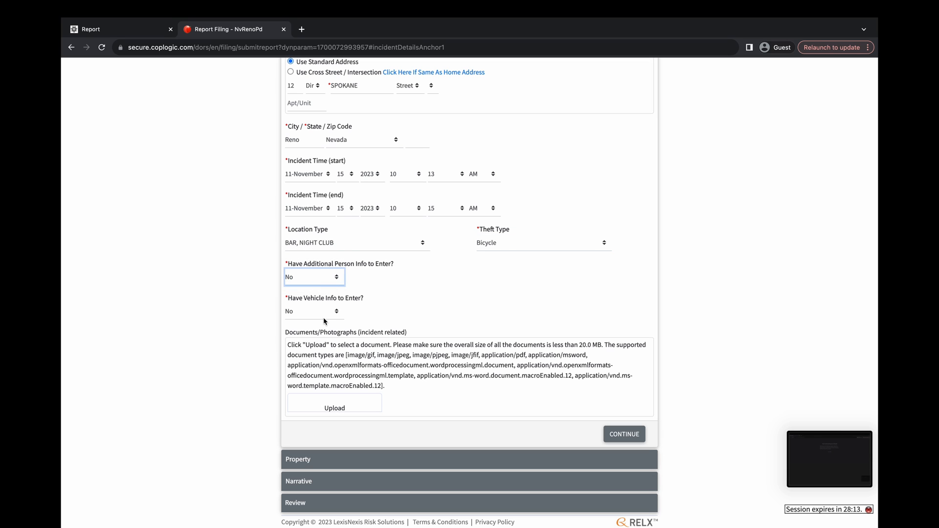
left_click(311, 284)
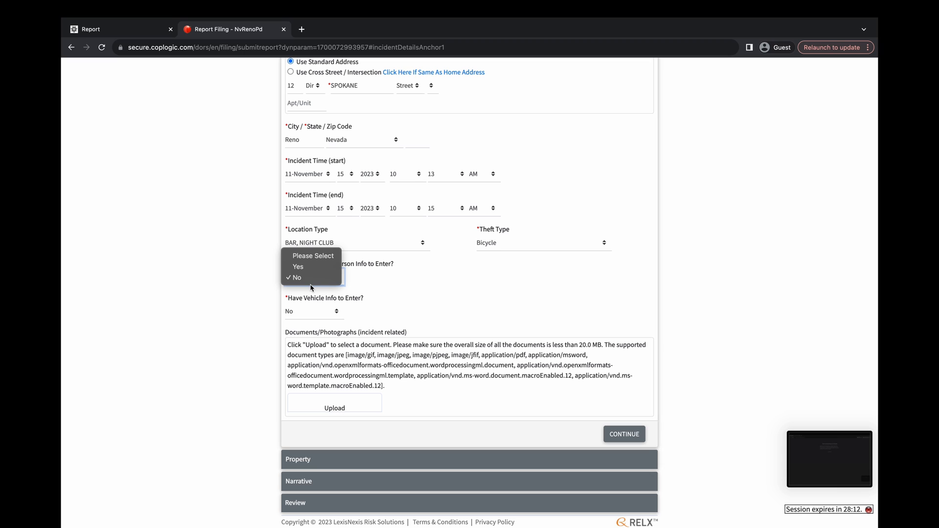
left_click(307, 267)
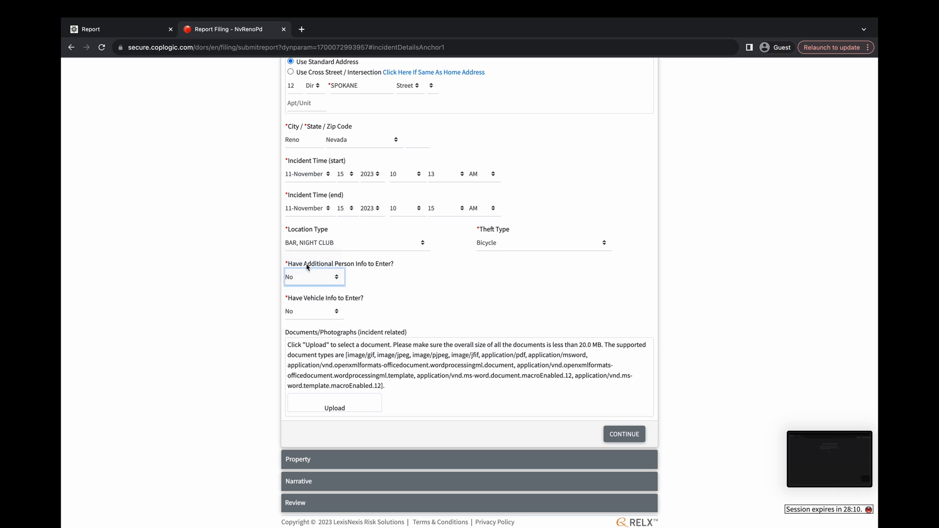
left_click(325, 316)
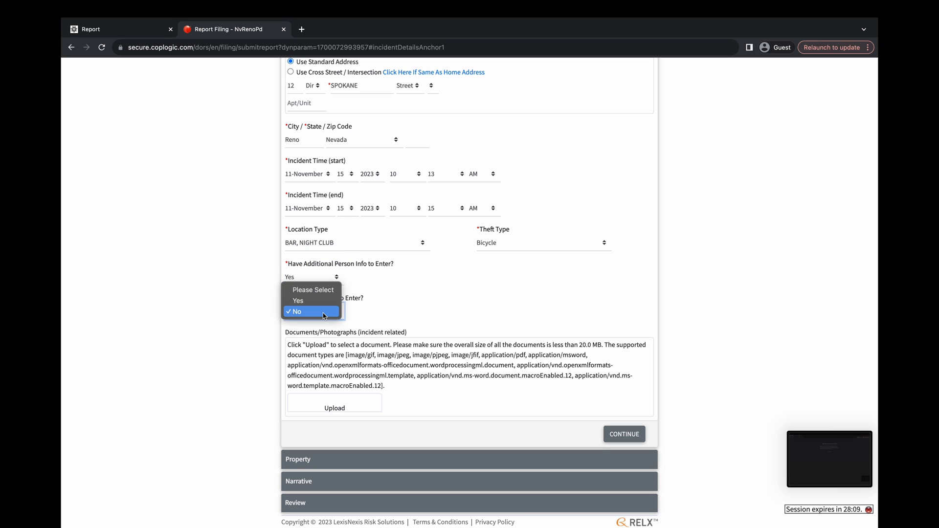
left_click(323, 301)
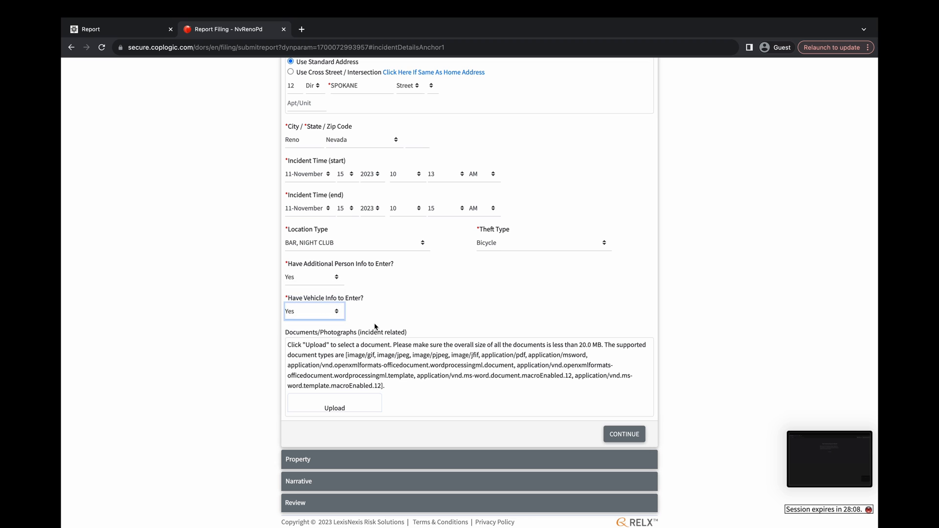
left_click(626, 435)
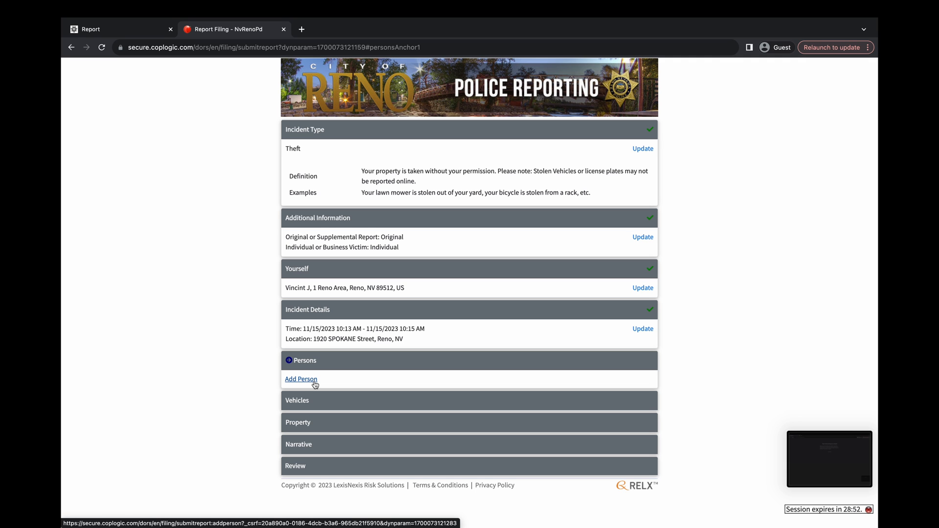
- Add a Suspect person and enter the suspect's first and last name
left_click(315, 385)
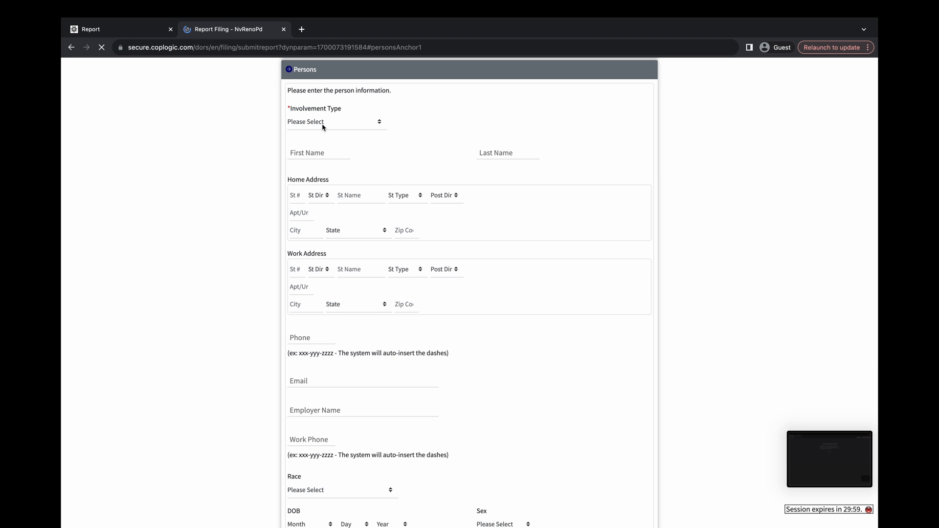
left_click(324, 126)
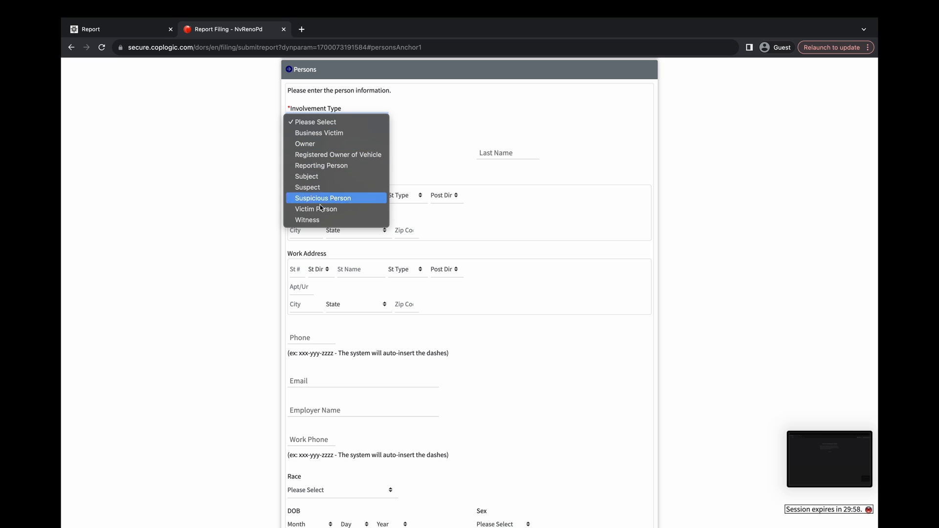
left_click(313, 188)
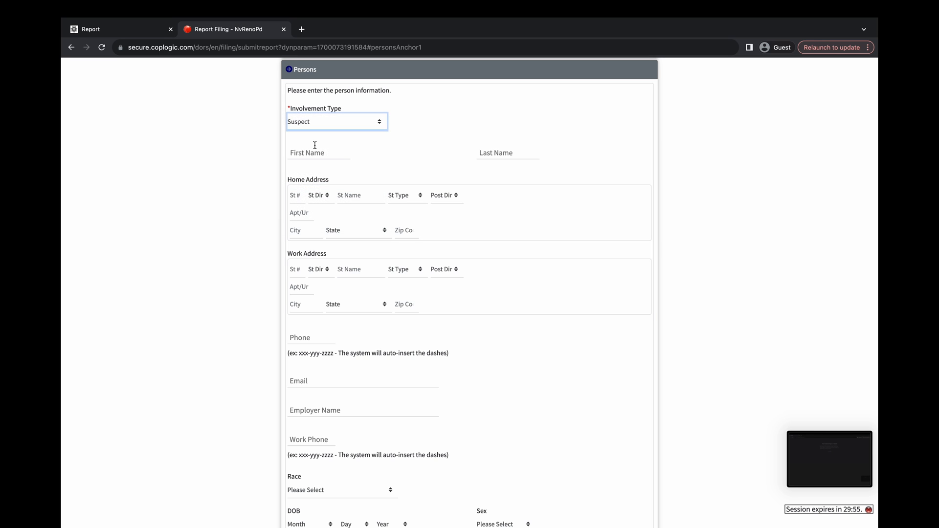
left_click(315, 152)
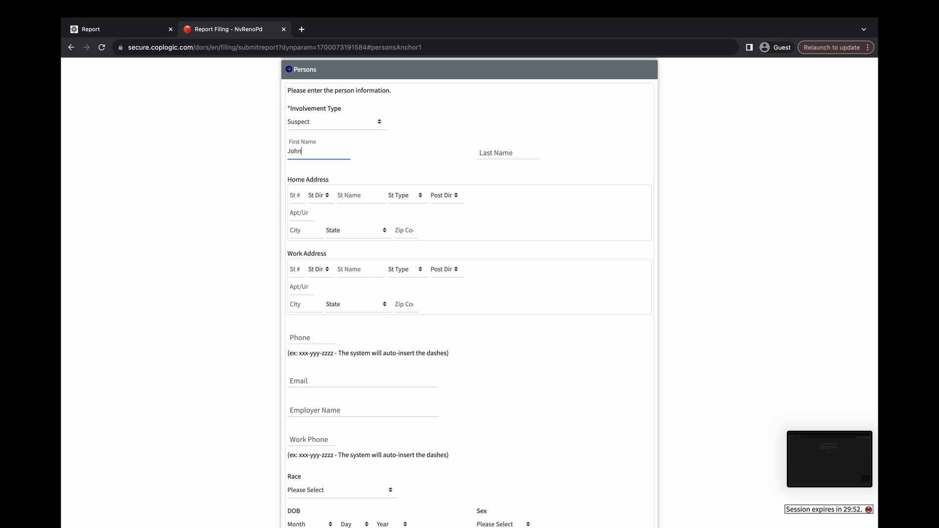
key("Tab")
key("Tab")
- Mark the suspect's residency as Unknown and save the suspect
scroll(323, 218, "down", 5)
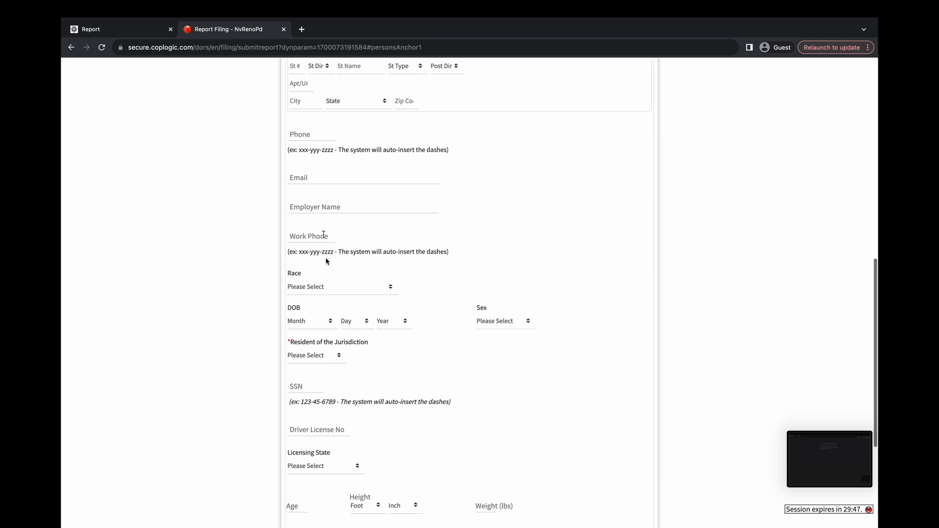
left_click(316, 357)
left_click(320, 389)
scroll(319, 390, "down", 4)
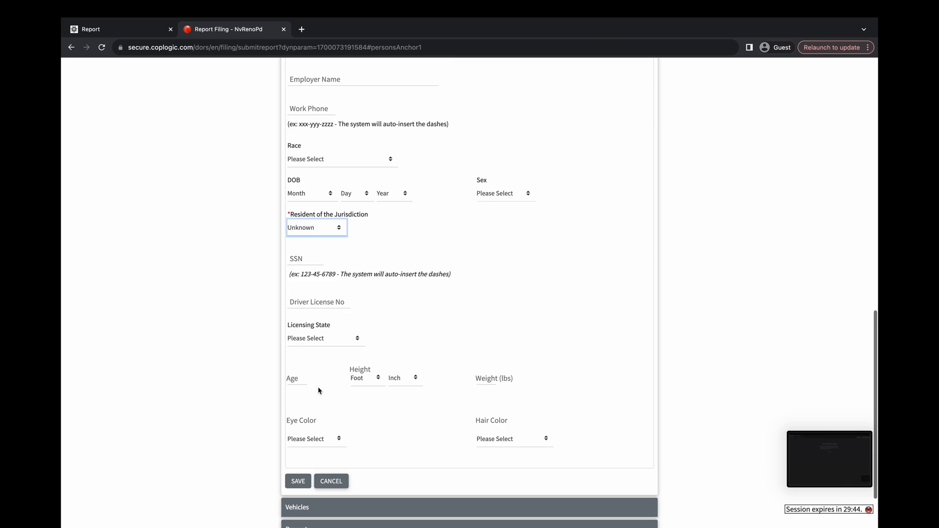
left_click(307, 420)
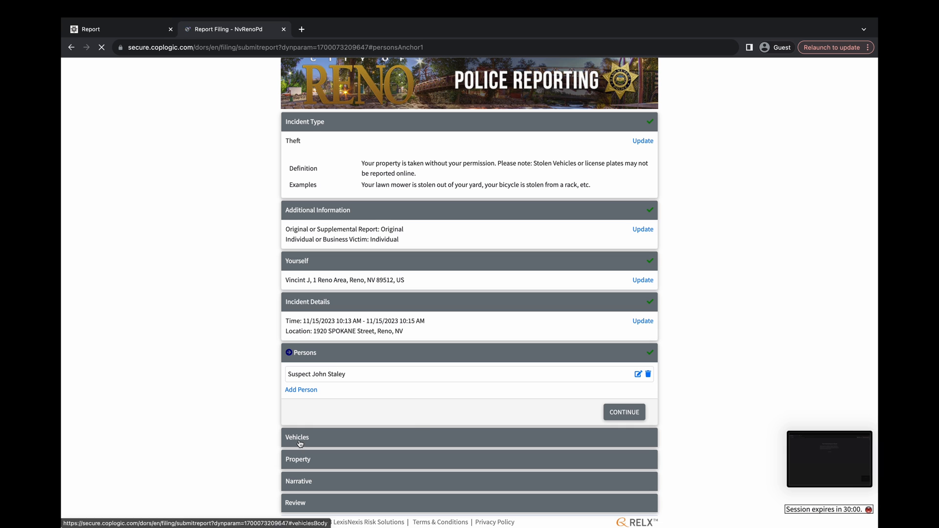
- Add and save a vehicle of type Auto, make ACURA, then proceed to Property
left_click(606, 414)
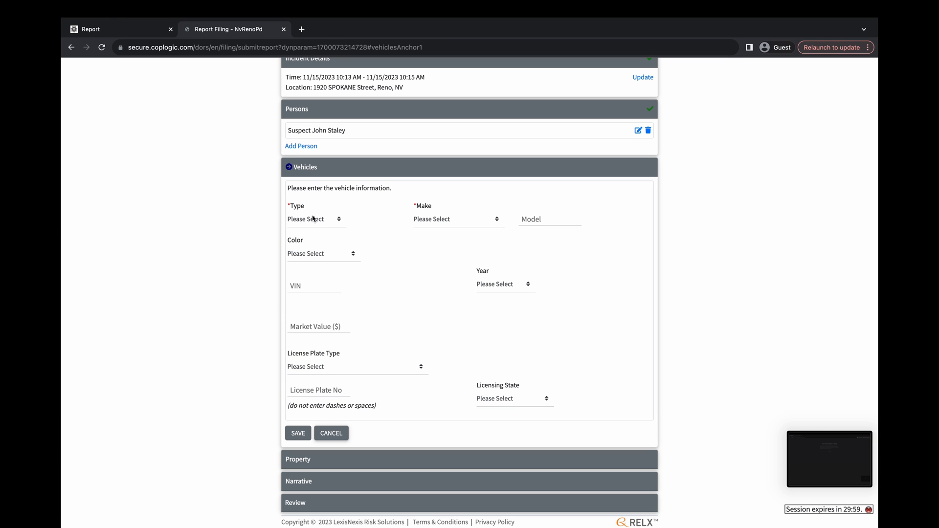
left_click(313, 220)
left_click(314, 242)
left_click(313, 220)
left_click(310, 209)
left_click(436, 221)
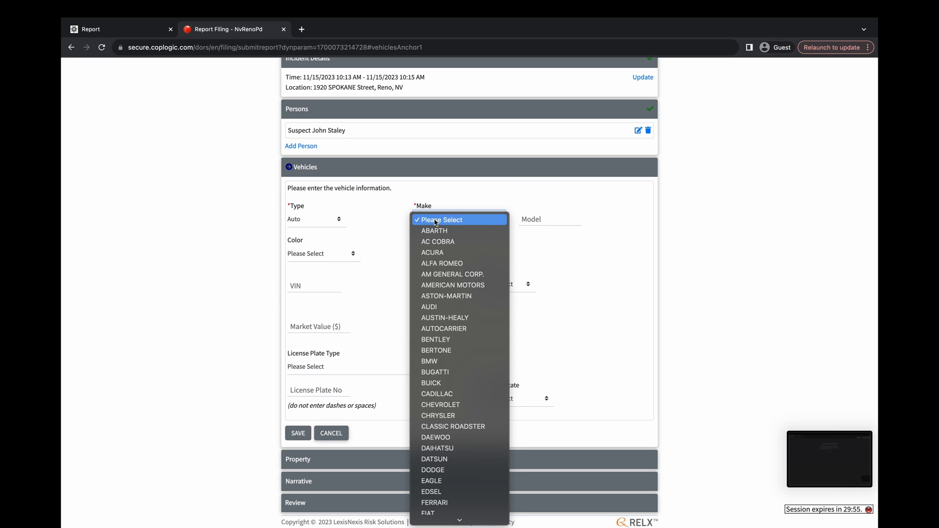
left_click(440, 252)
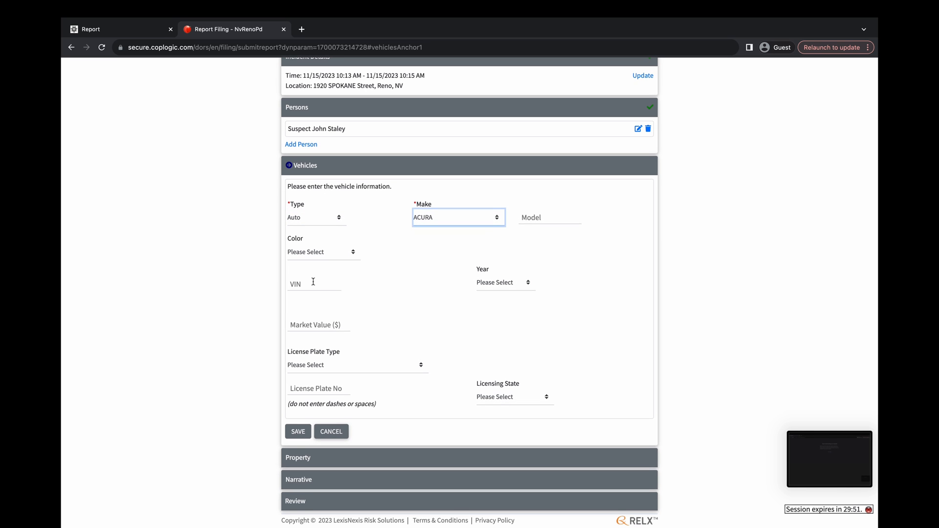
left_click(298, 433)
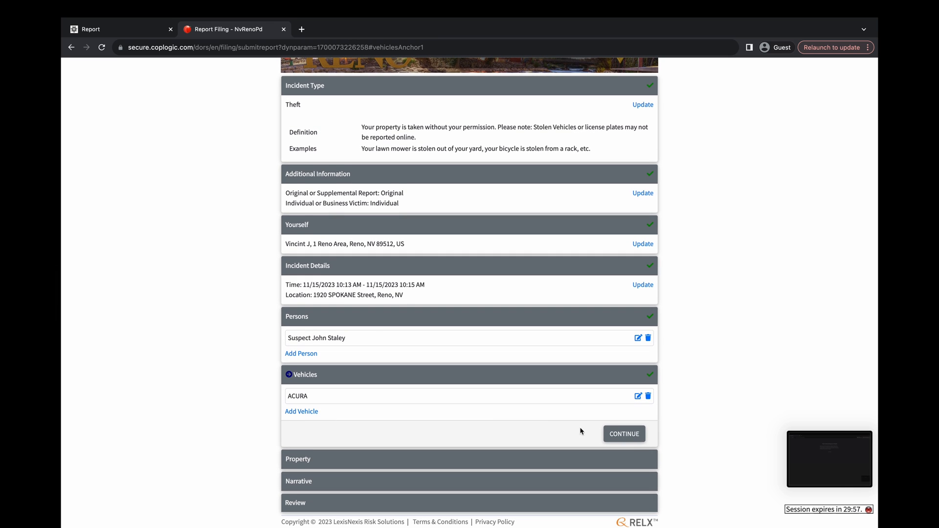
left_click(620, 434)
- Add a Bicycle property item with brand Huffy and colour Black
left_click(304, 460)
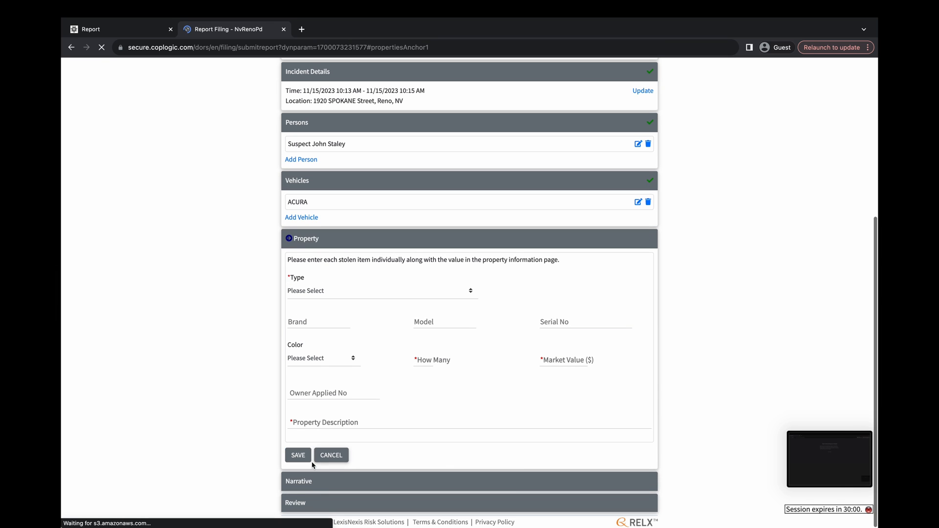
left_click(337, 292)
left_click(321, 302)
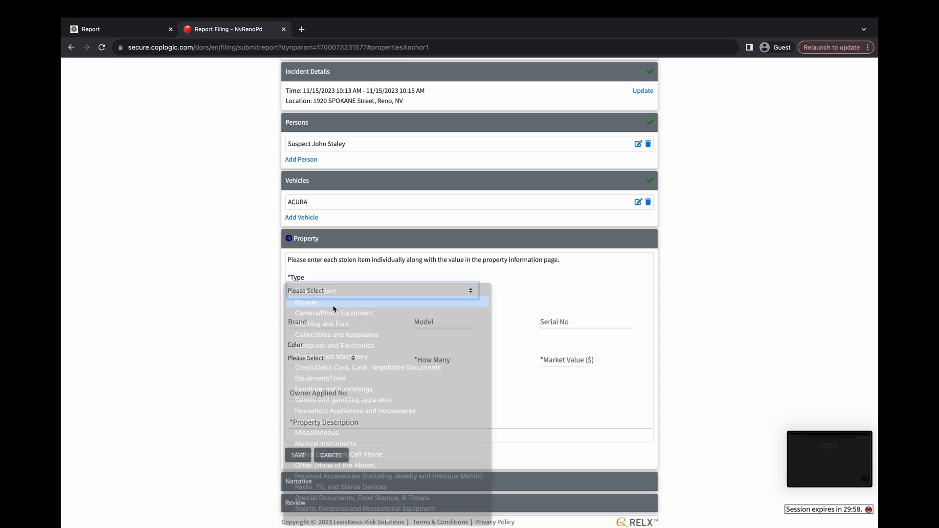
left_click(322, 320)
type("Huffy")
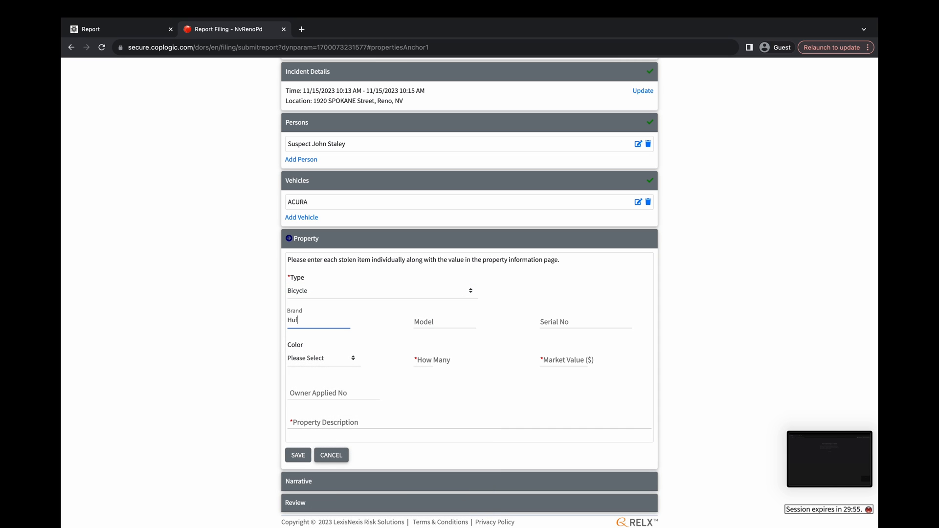
key("Tab")
key("Tab")
left_click(314, 357)
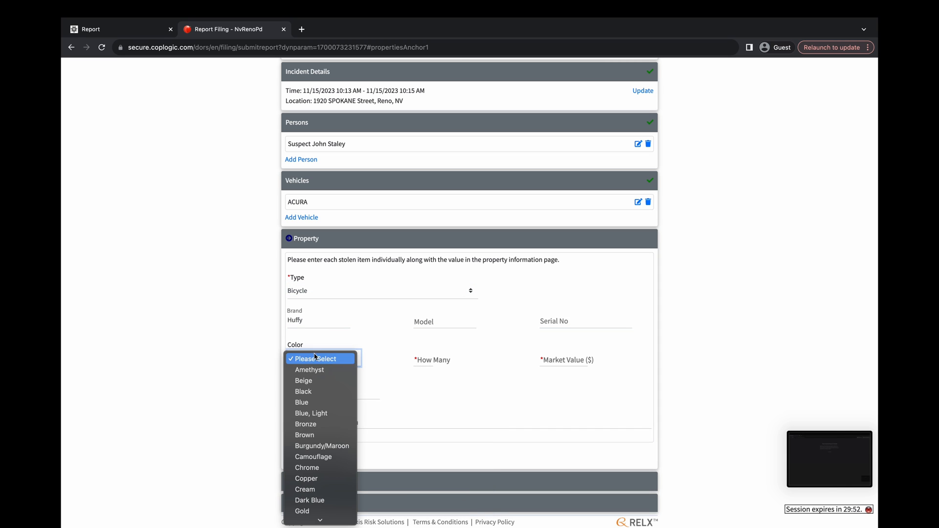
left_click(315, 392)
- Enter quantity 1, value 500, description 'Black Huffy Mountain Bike', and save
left_click(429, 364)
type("1")
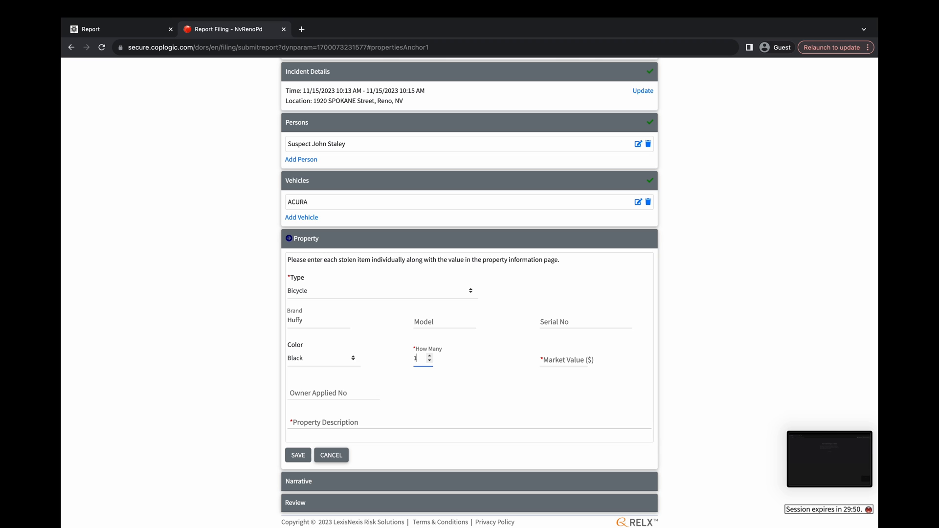
key("Tab")
type("500")
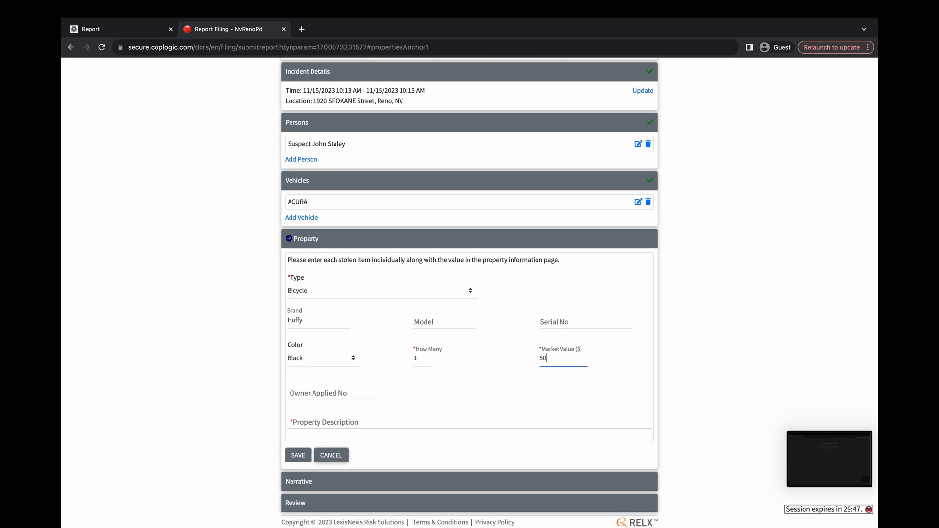
left_click(341, 417)
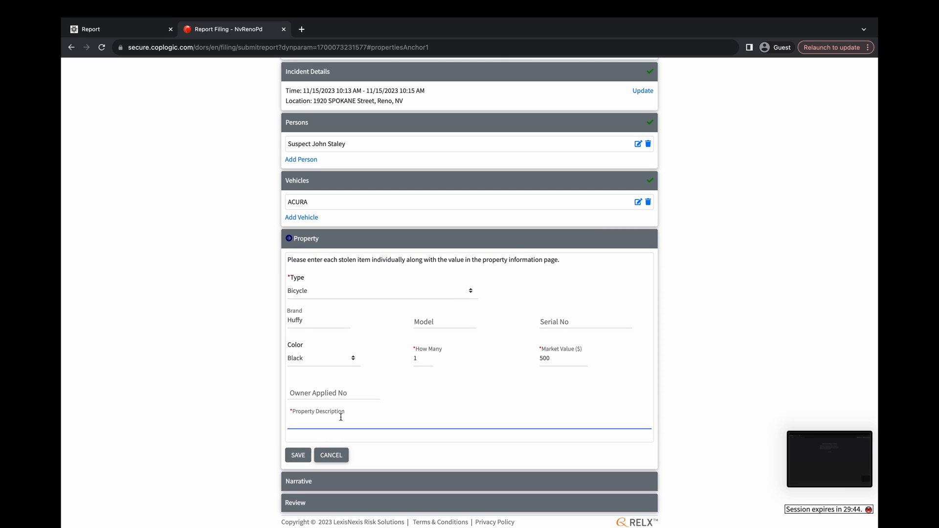
type("Black Huffy Mountain Bike")
left_click(300, 460)
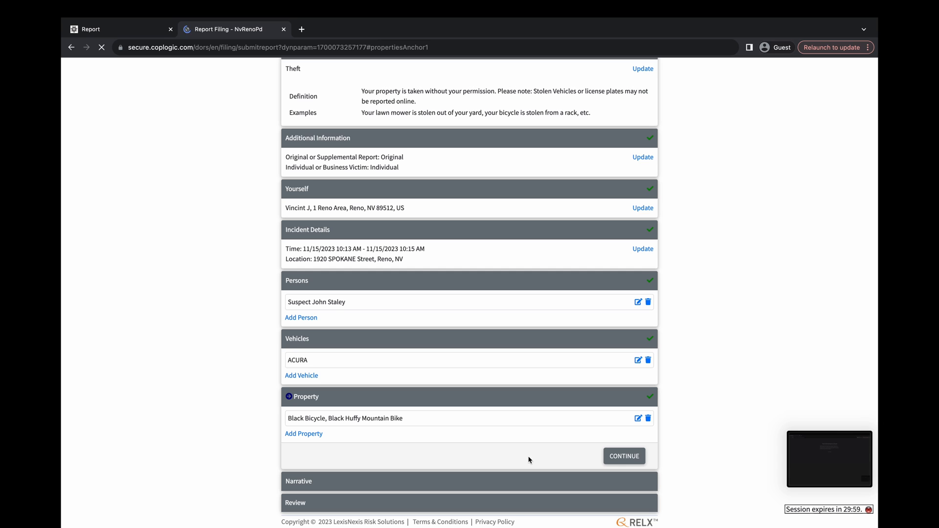
- Continue past the Property section to the empty Narrative incident description (5000 characters)
left_click(625, 456)
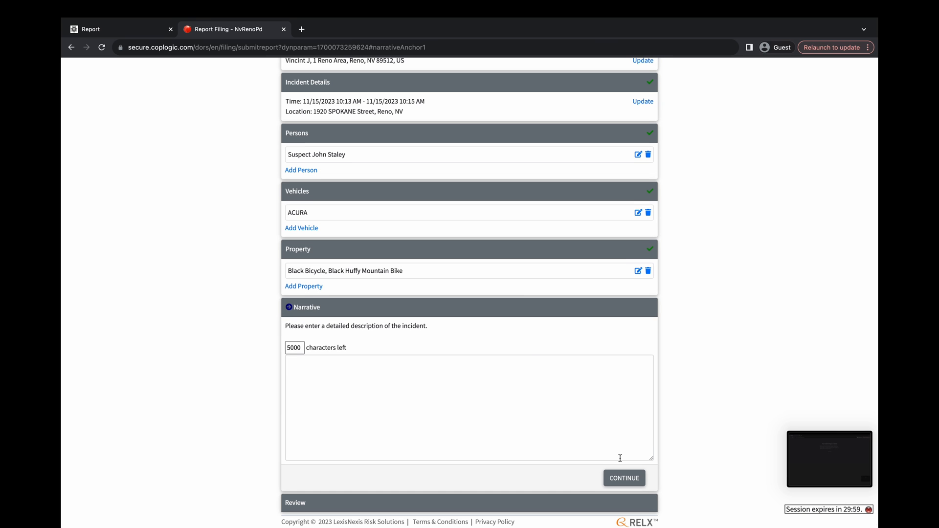